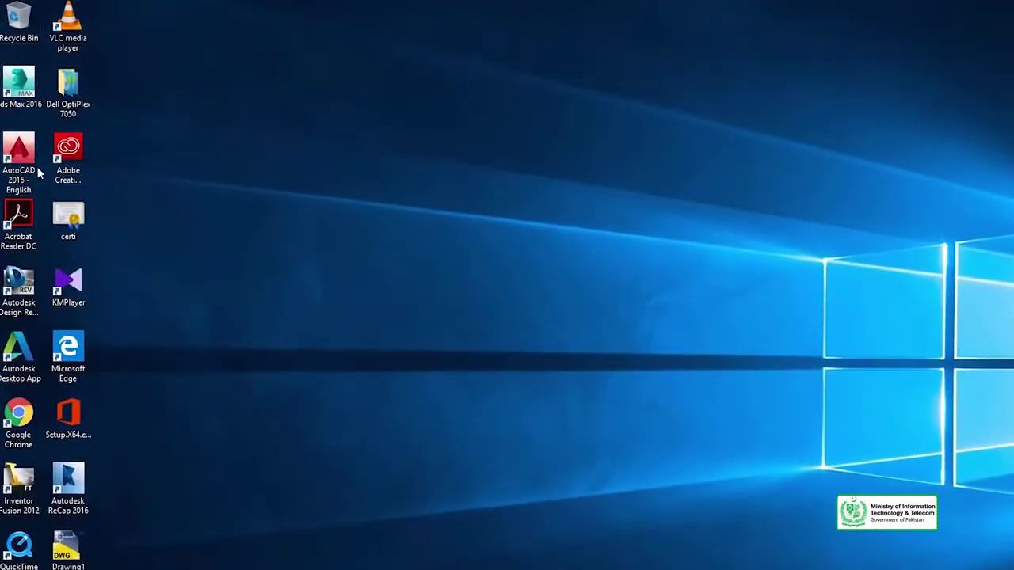
- Launch AutoCAD 2016 and start a new blank drawing, Drawing1, from the Start page
double_click(19, 150)
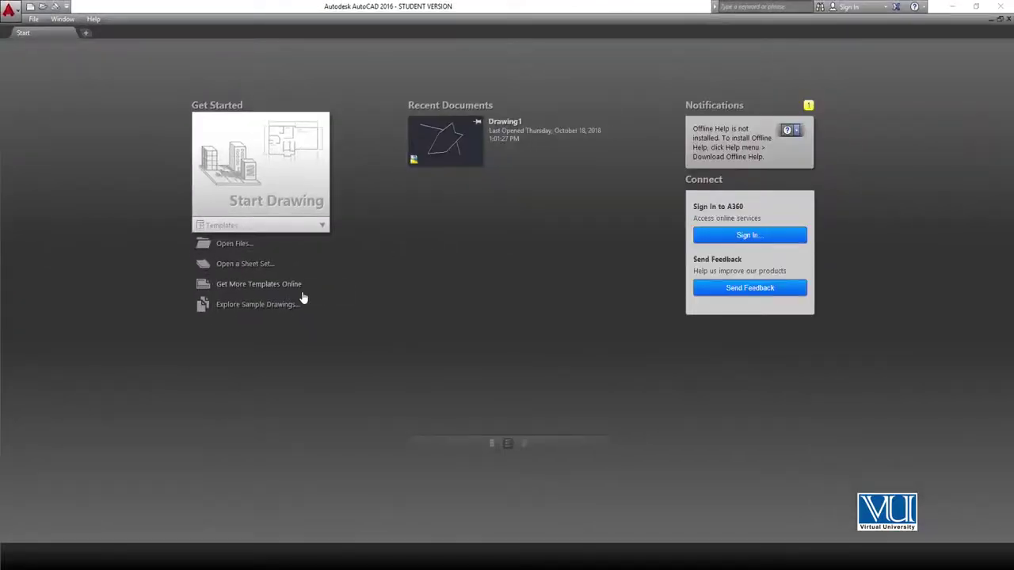
click(275, 189)
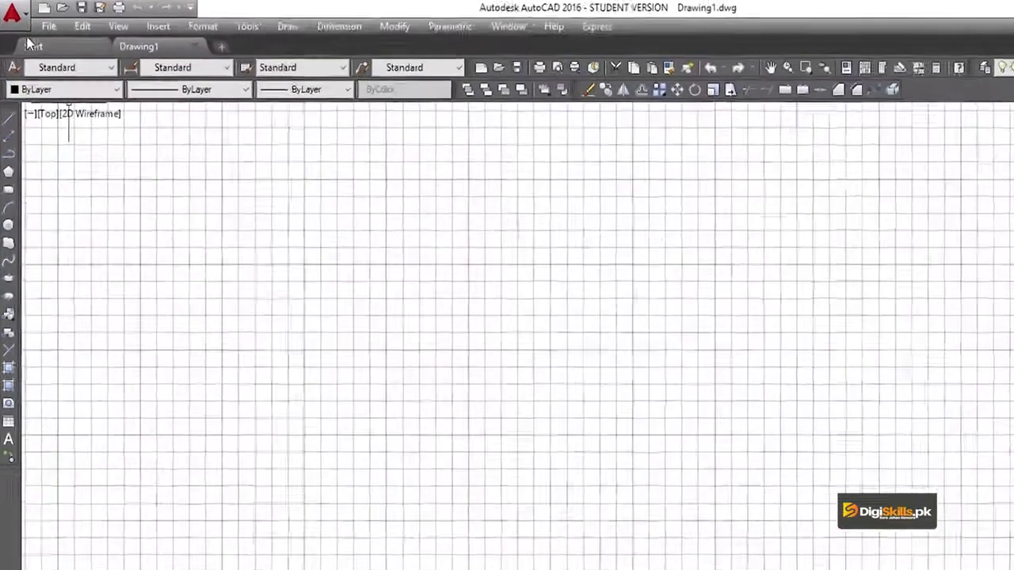
click(35, 20)
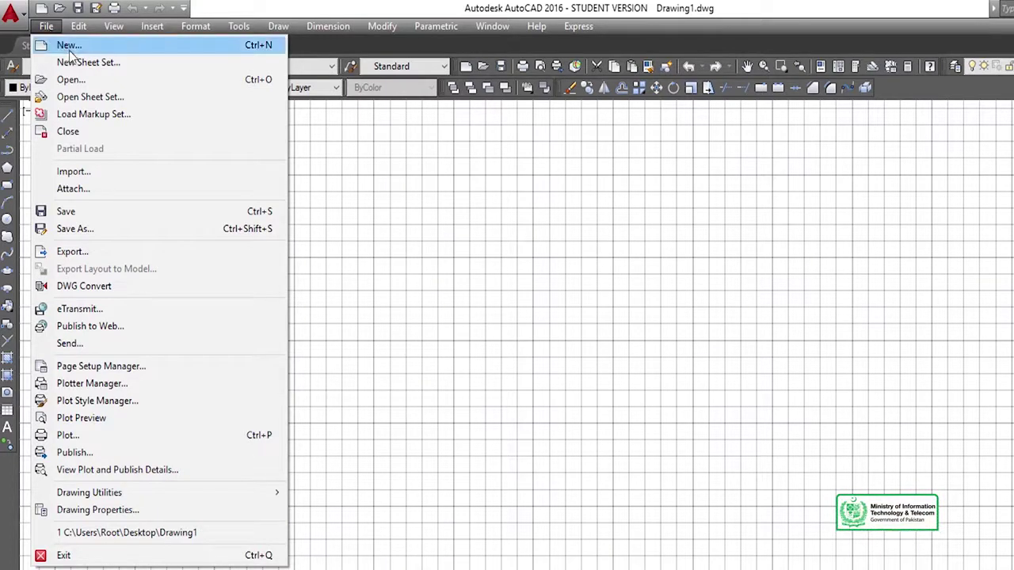
- Create a new drawing, Drawing2, from the acad template
click(66, 44)
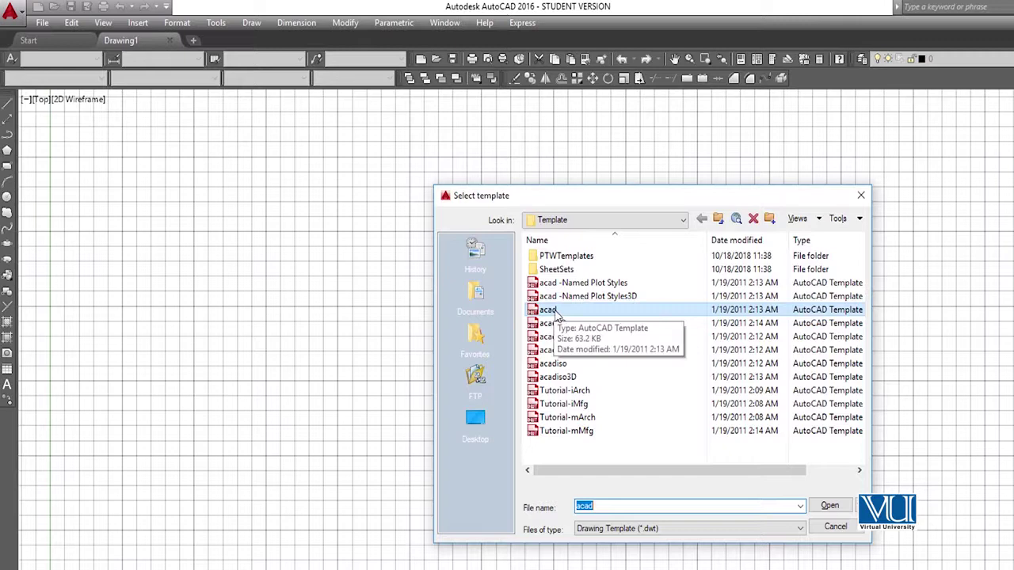
click(557, 314)
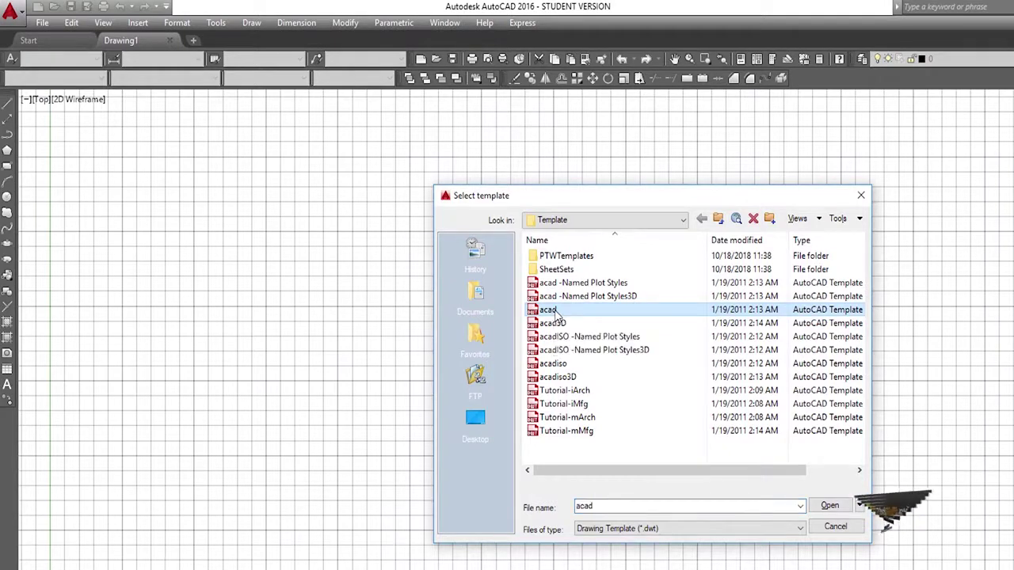
double_click(556, 314)
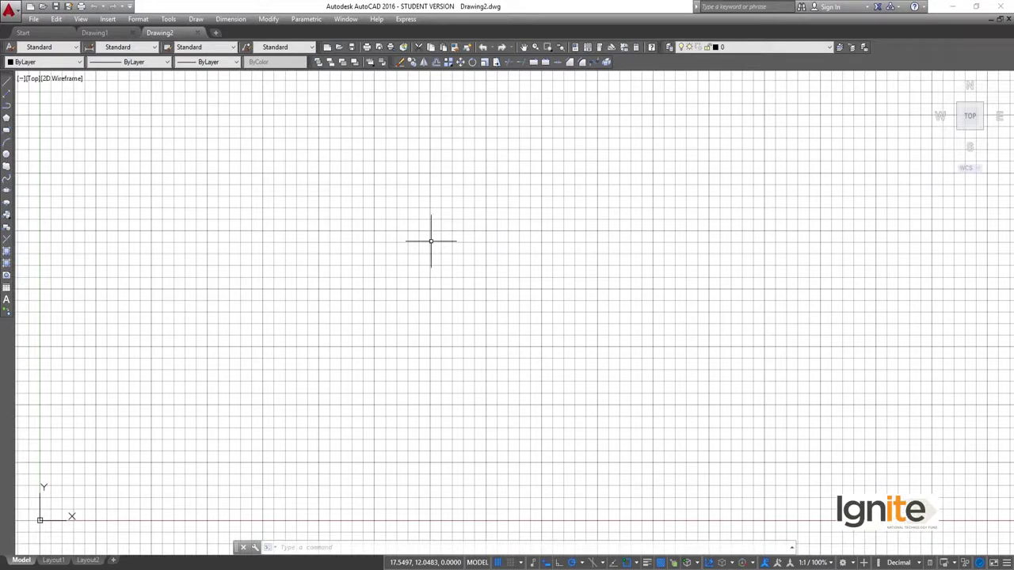
- Start another new drawing with Ctrl+N but cancel the template selection
key(ctrl+n)
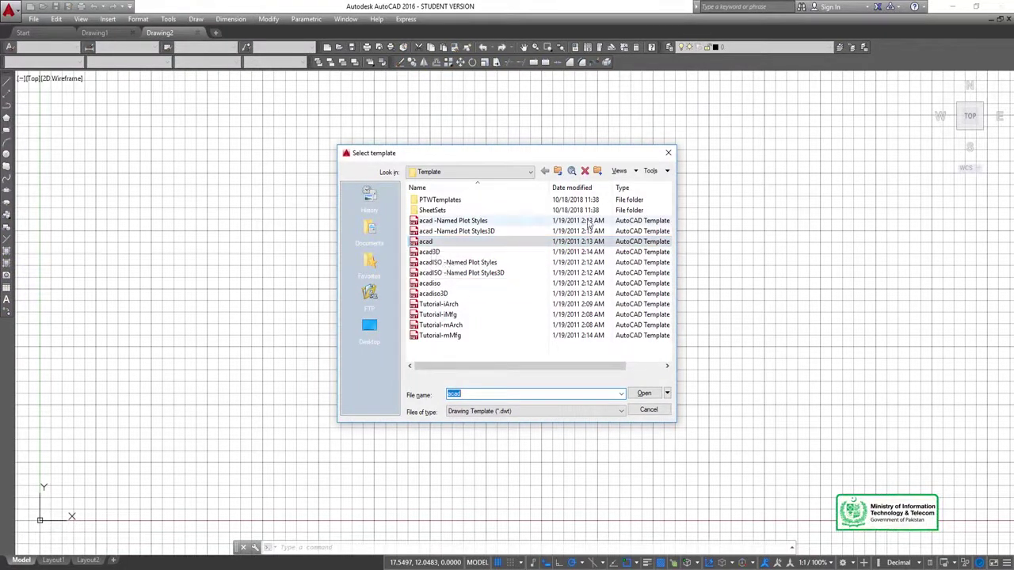
click(669, 156)
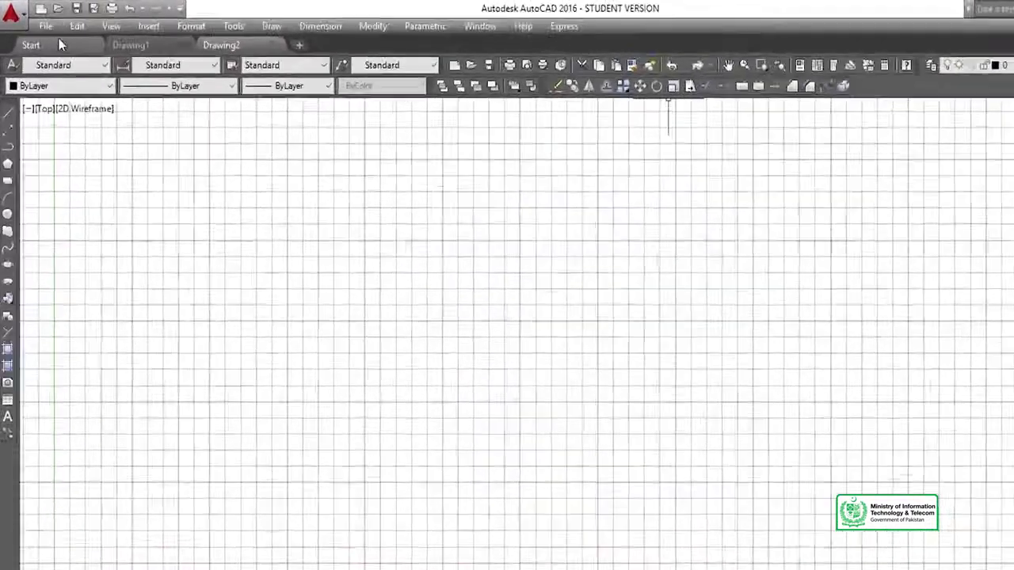
click(33, 19)
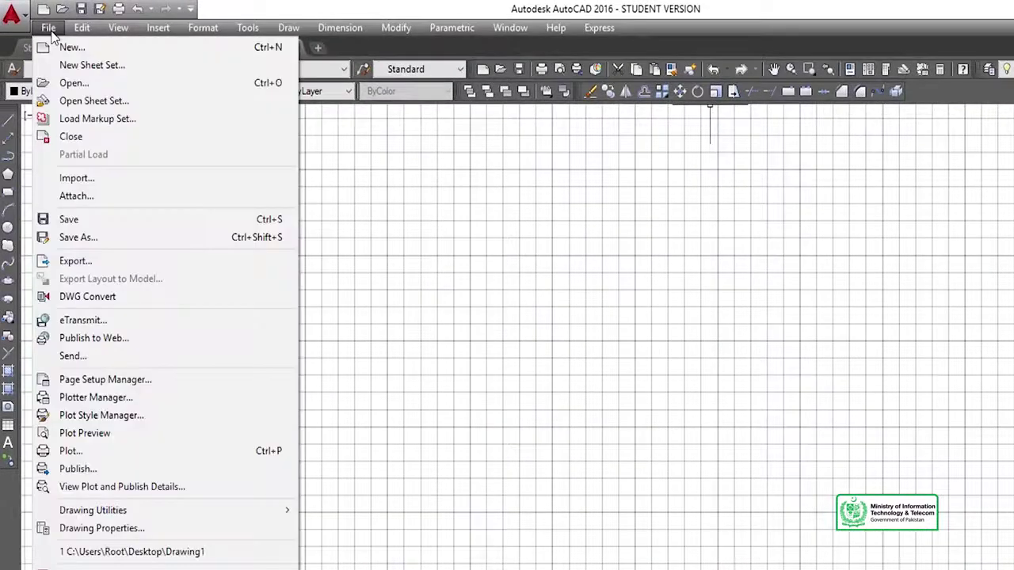
- Open the saved Drawing1.dwg file from the Desktop
click(69, 83)
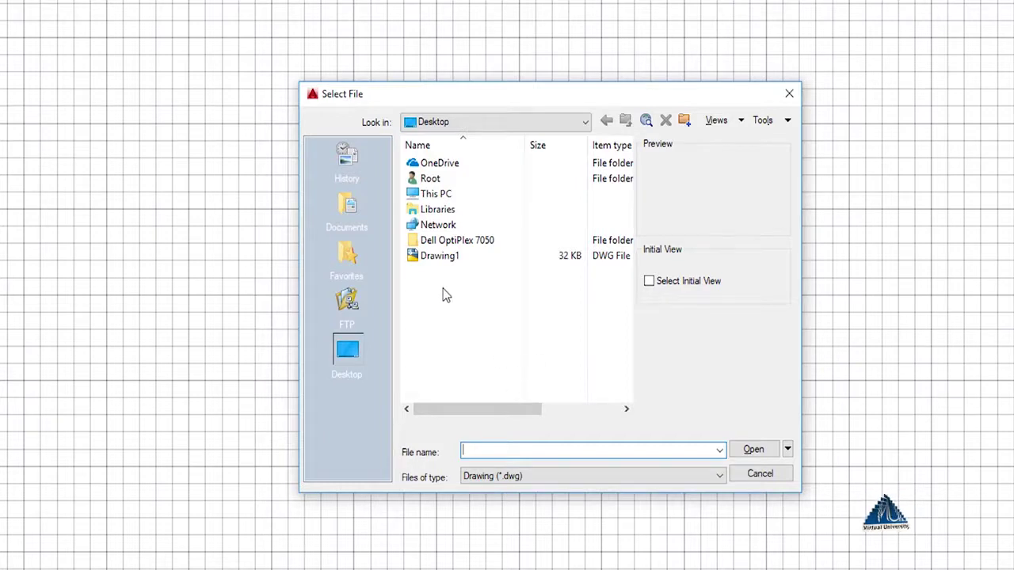
click(436, 262)
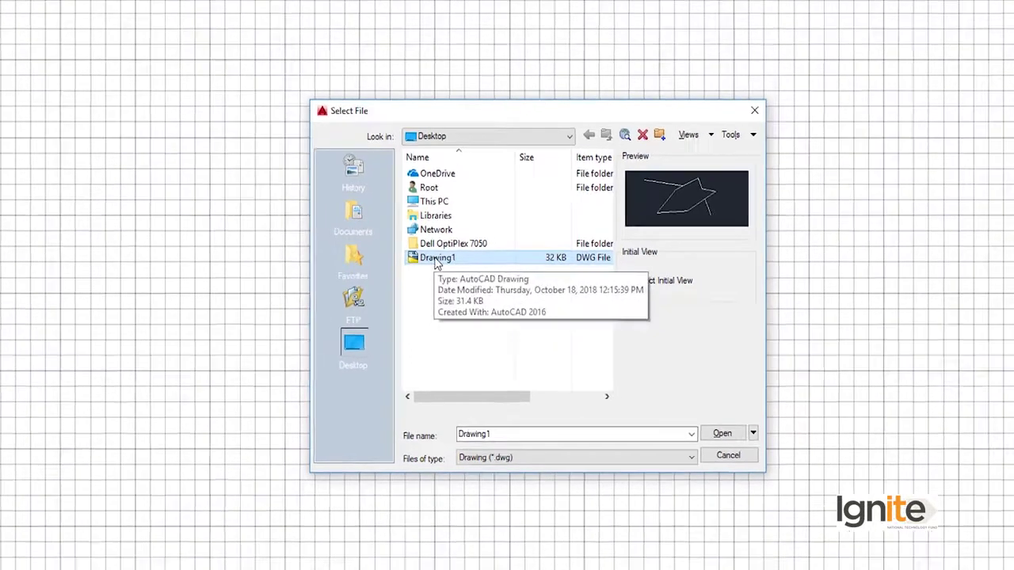
double_click(436, 259)
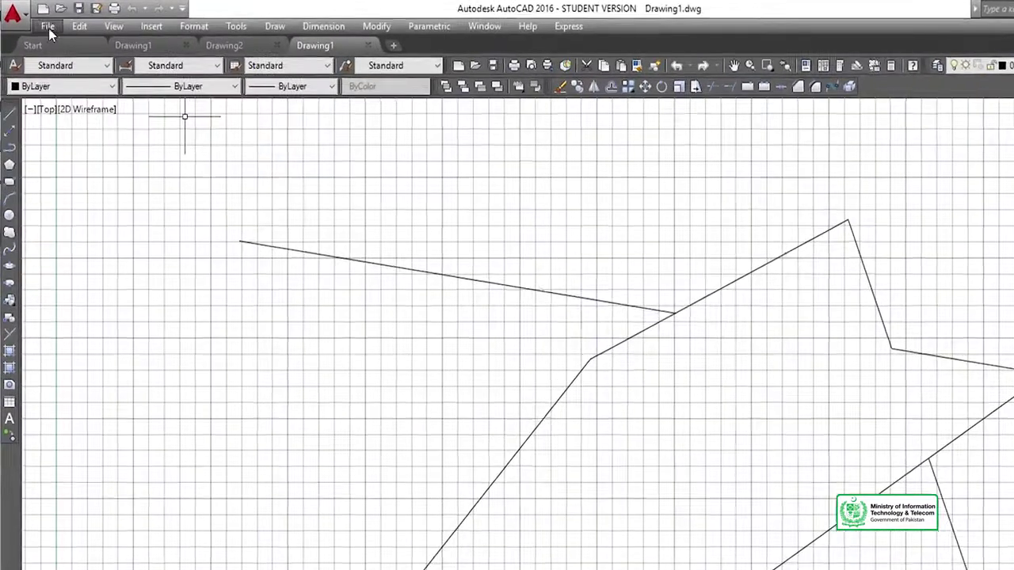
- Save Drawing1 with the File menu's Save command
click(34, 19)
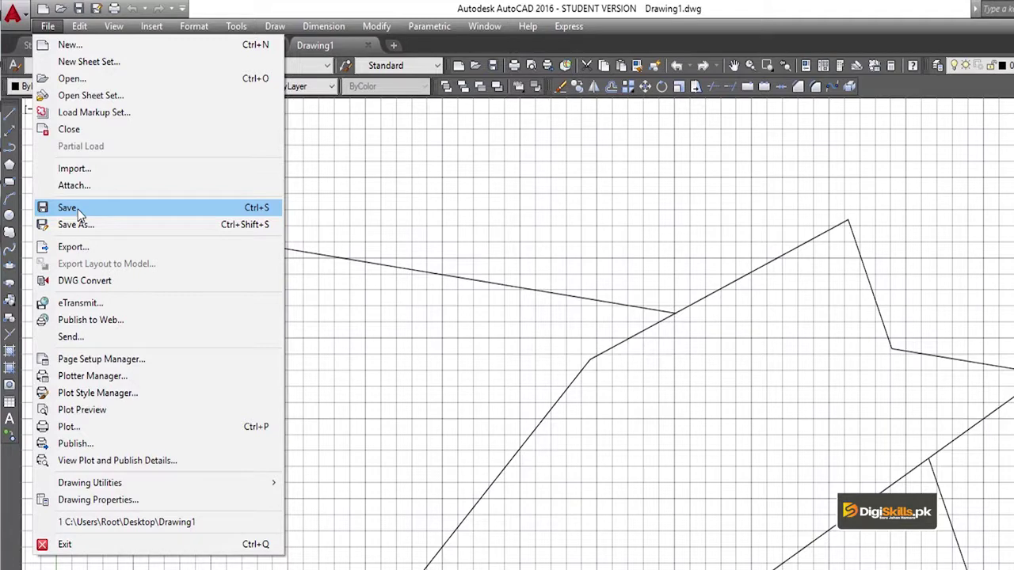
click(78, 211)
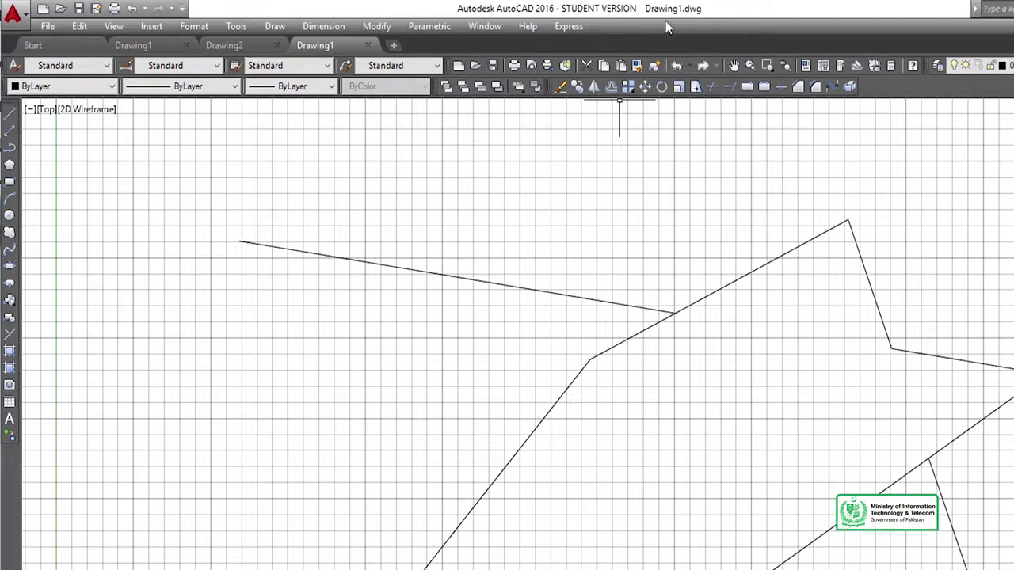
- In Save As, browse Desktop, Documents and History, then choose Desktop as the save location
click(48, 25)
click(76, 224)
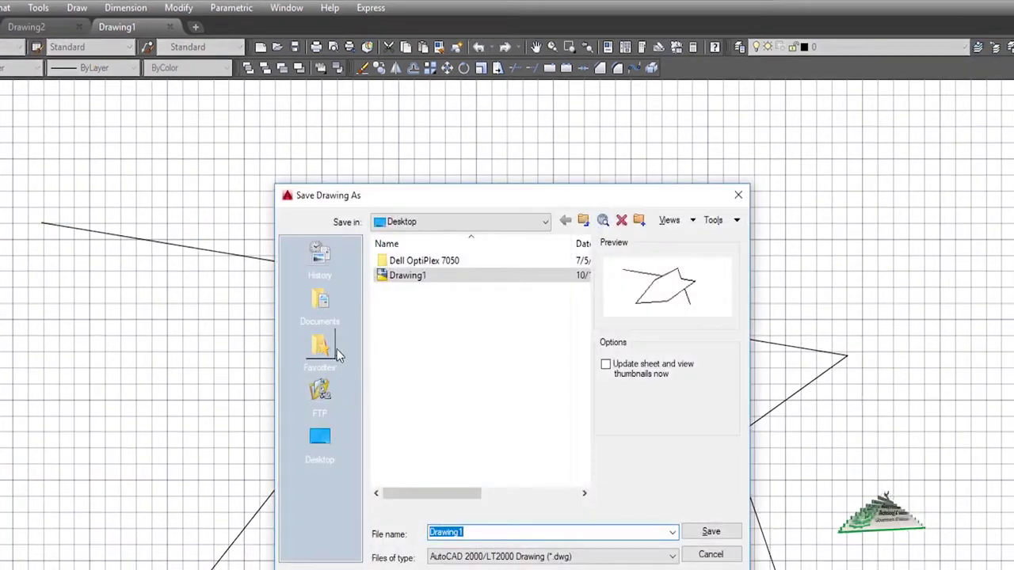
click(320, 442)
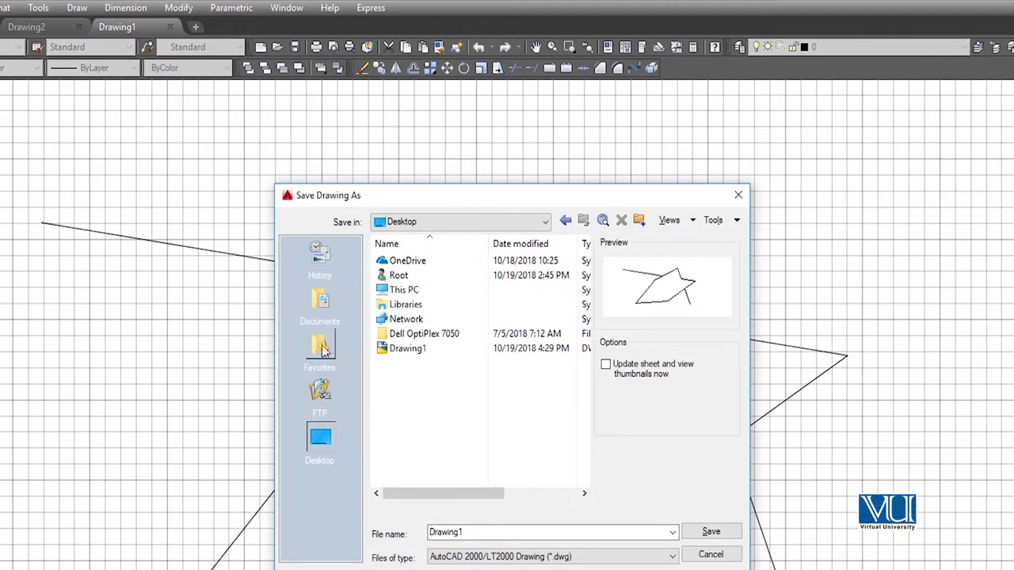
click(321, 304)
click(320, 255)
click(440, 221)
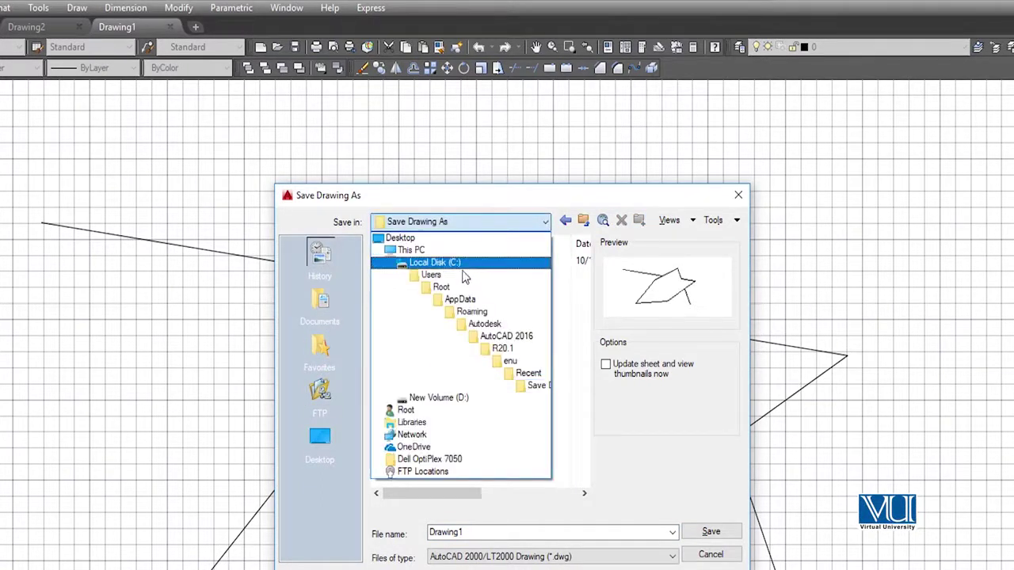
click(348, 333)
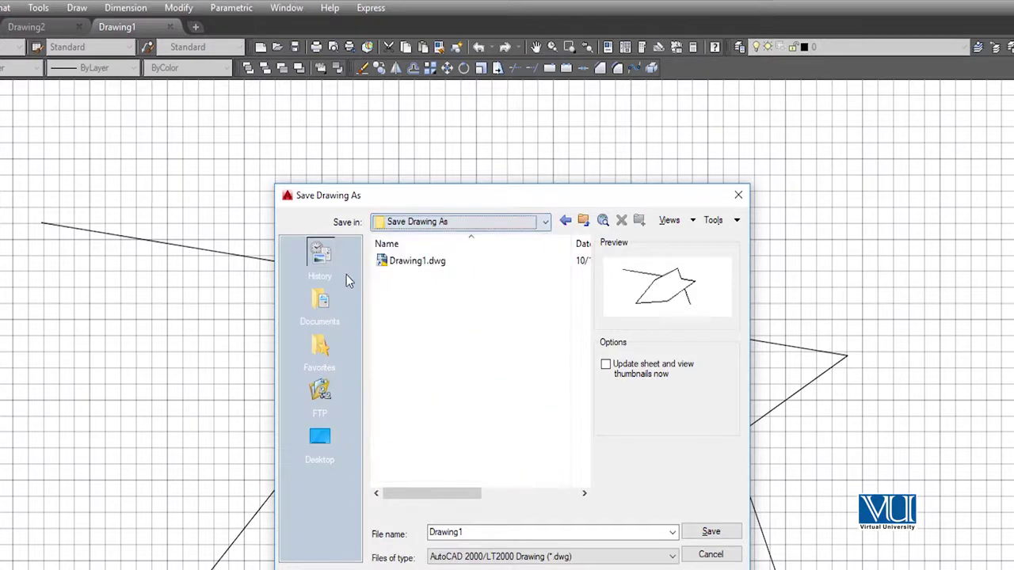
click(450, 223)
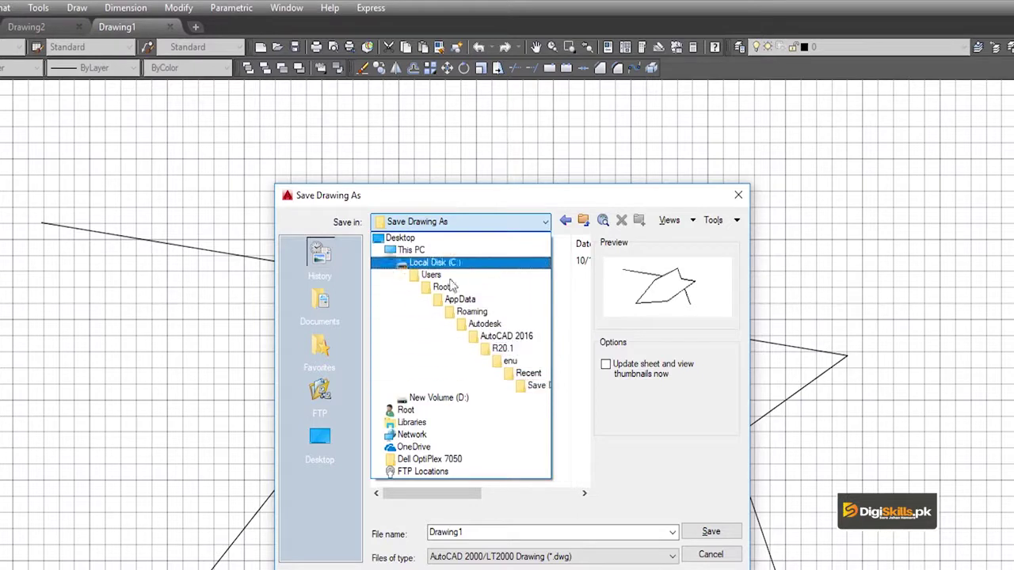
click(405, 238)
- Create and open a new Desktop folder named AutoCAD, then begin typing Main Menu as file name
right_click(418, 393)
mouse_move(467, 527)
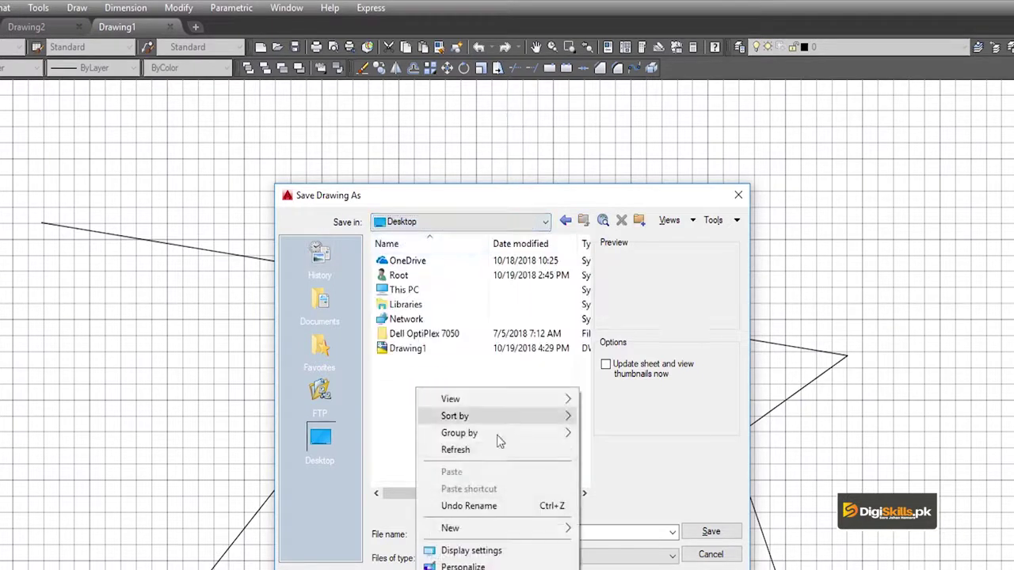
click(601, 532)
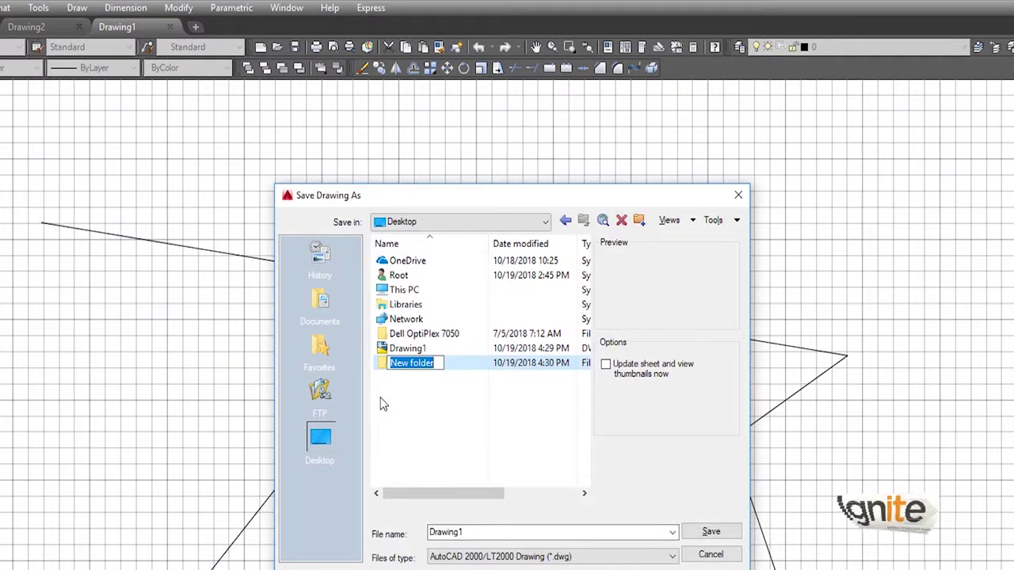
text(AutoCAD)
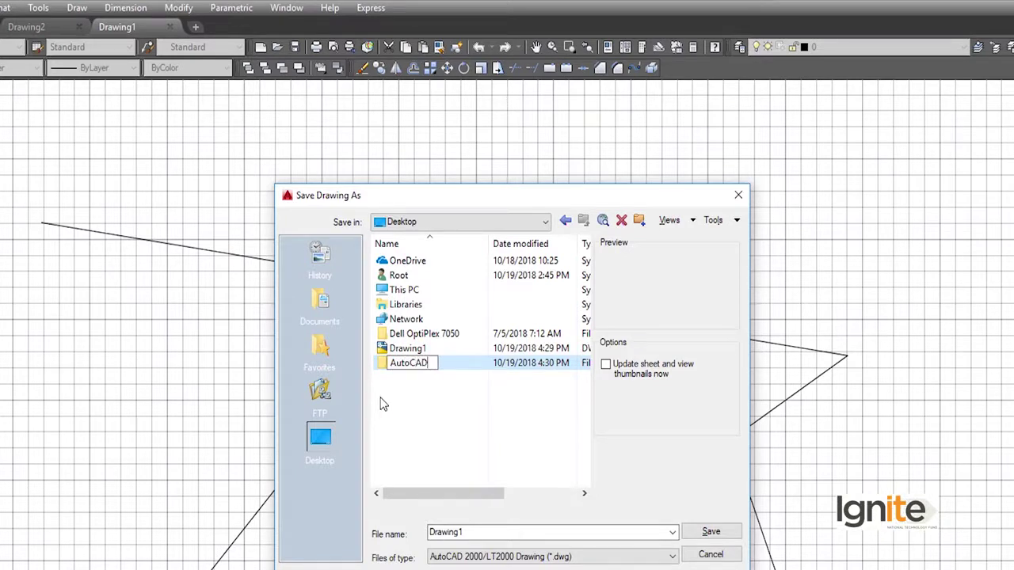
key(Return)
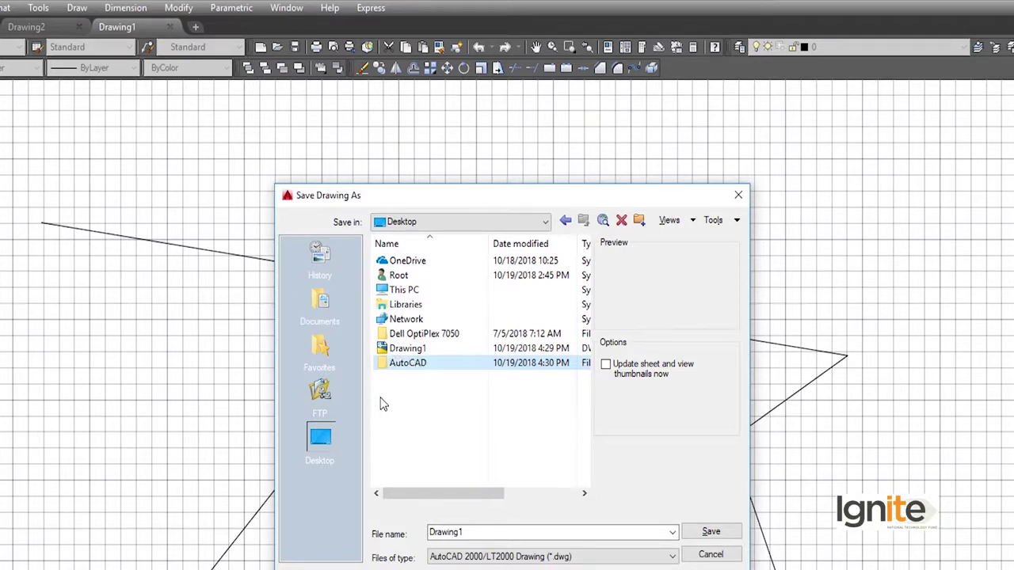
double_click(430, 369)
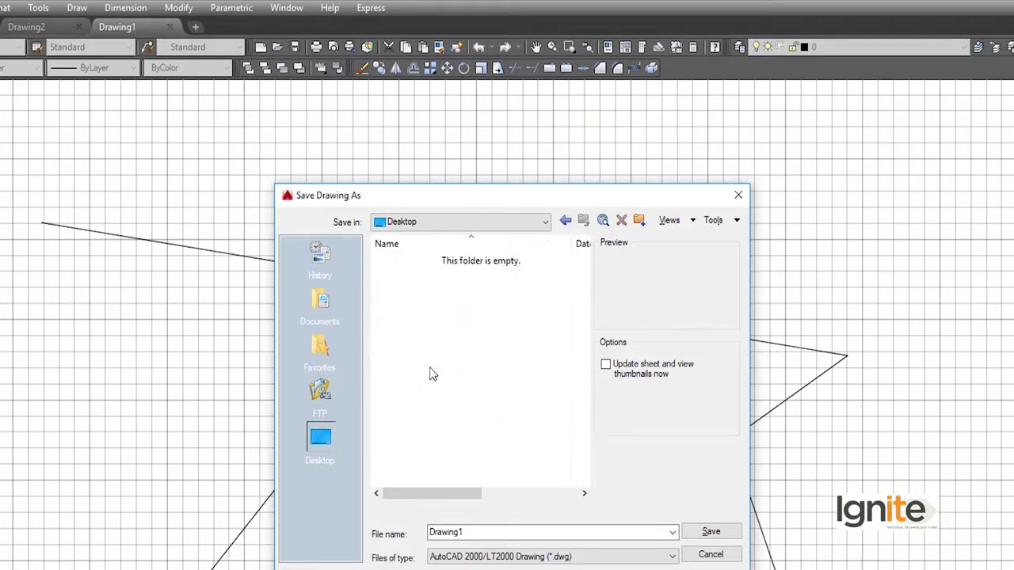
double_click(473, 533)
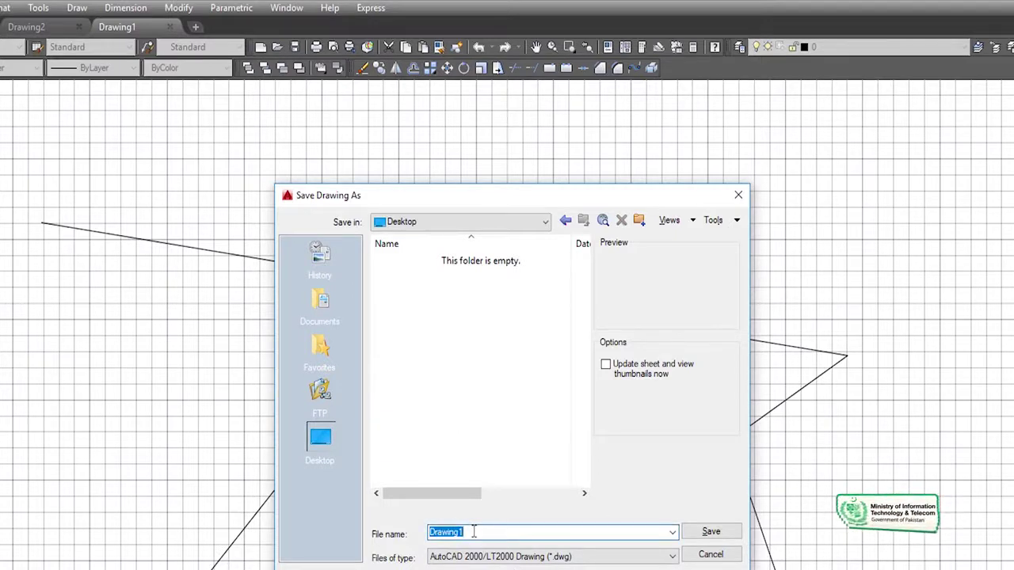
text(M)
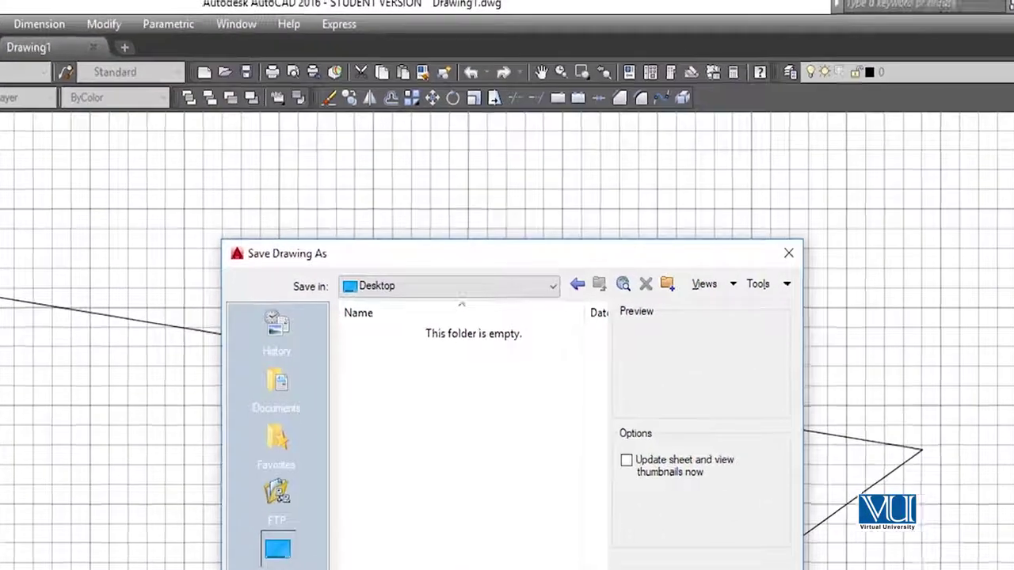
- Confirm the file name to save the drawing as Main Menu.dwg
key(Return)
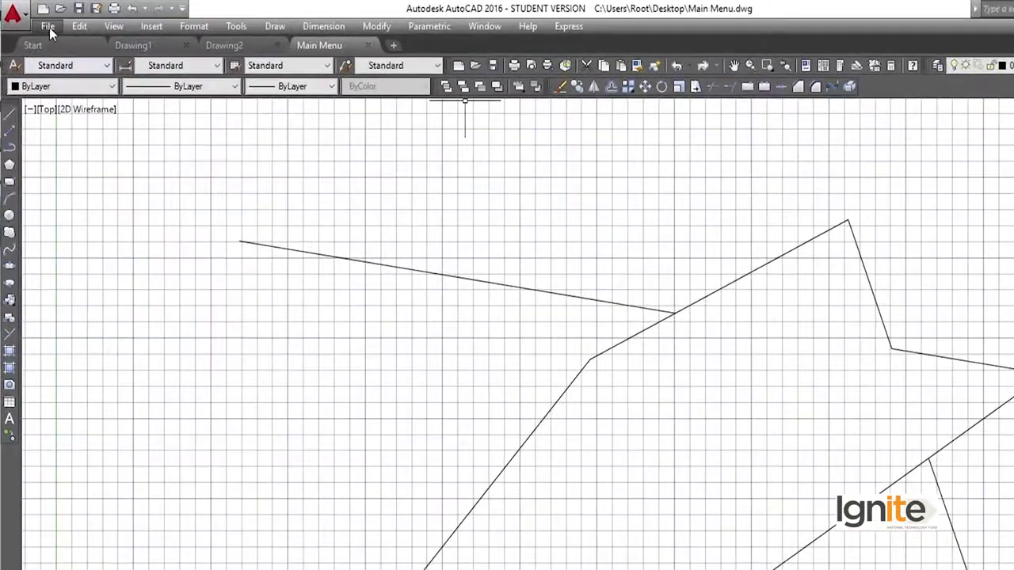
- Choose Export from the File menu to open the Export Data dialog
click(34, 19)
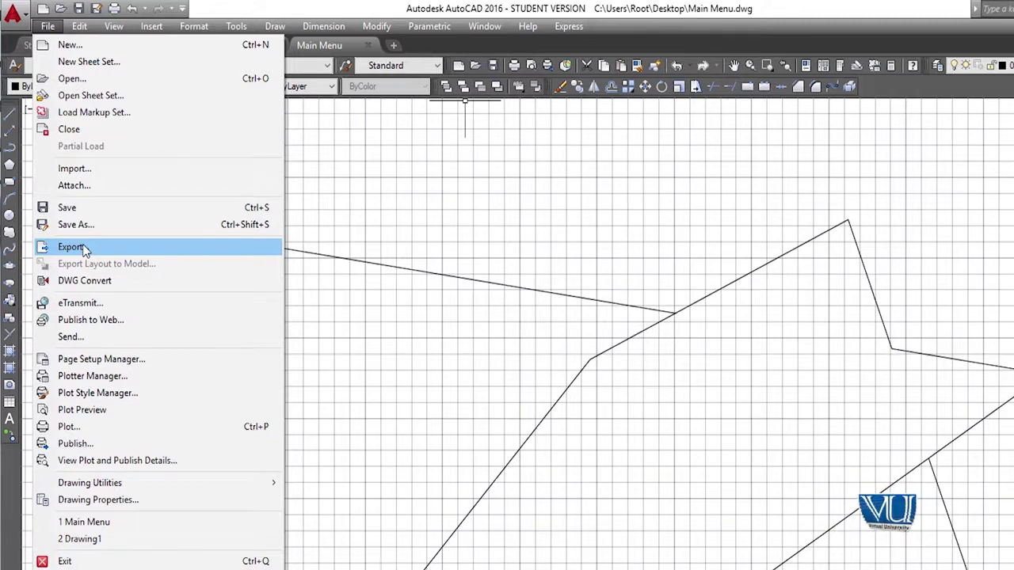
click(83, 247)
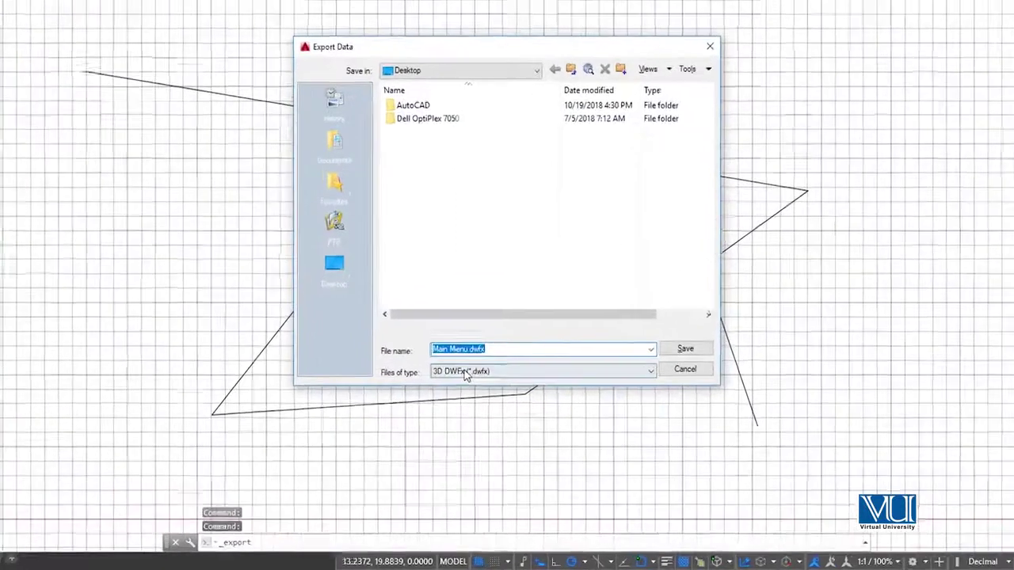
- Review the Export Data file type list, then dismiss it
click(466, 373)
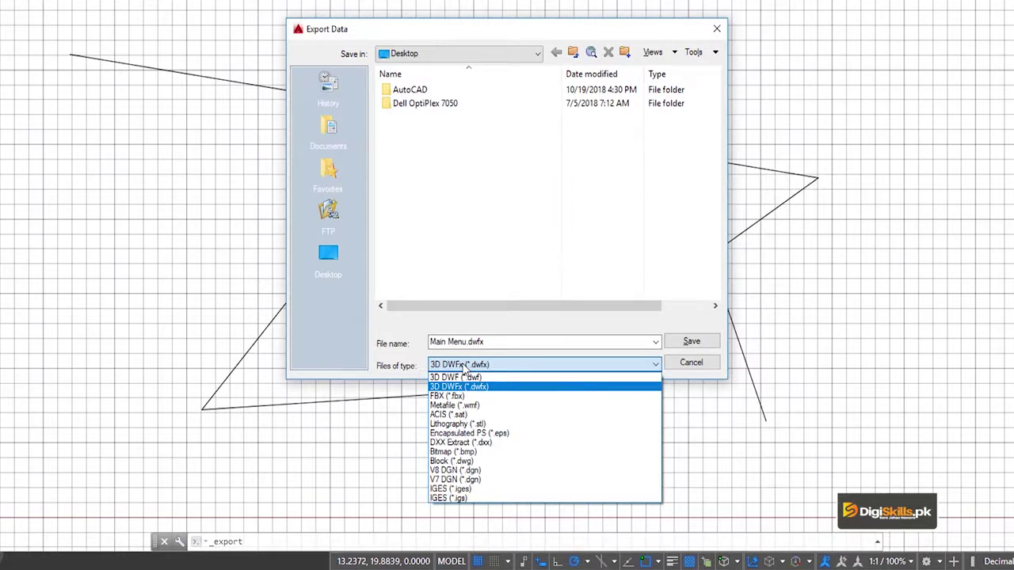
click(717, 30)
- Close the Export Data dialog and show the File menu with Main Menu and Drawing1 as recent files
click(716, 30)
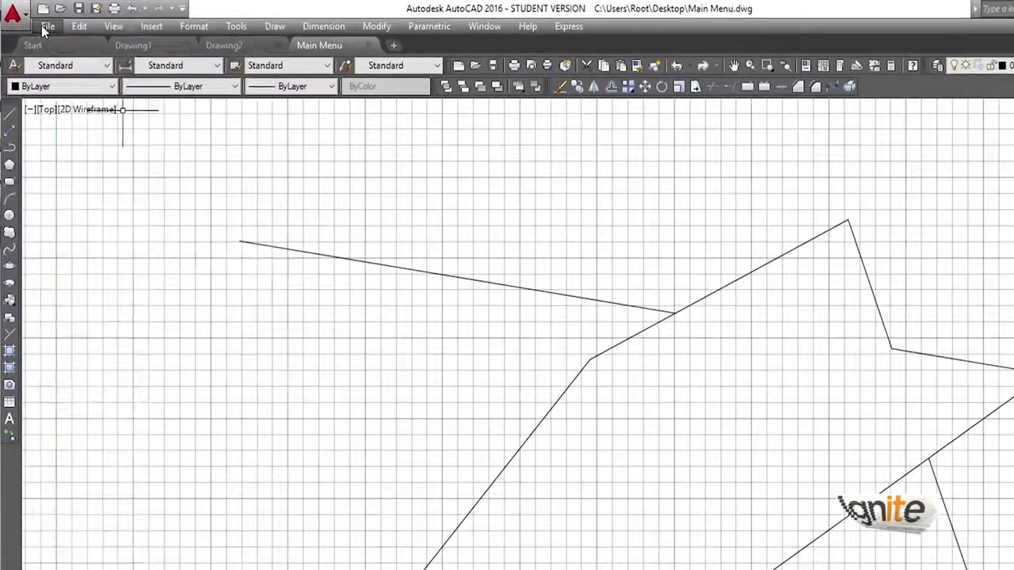
click(43, 25)
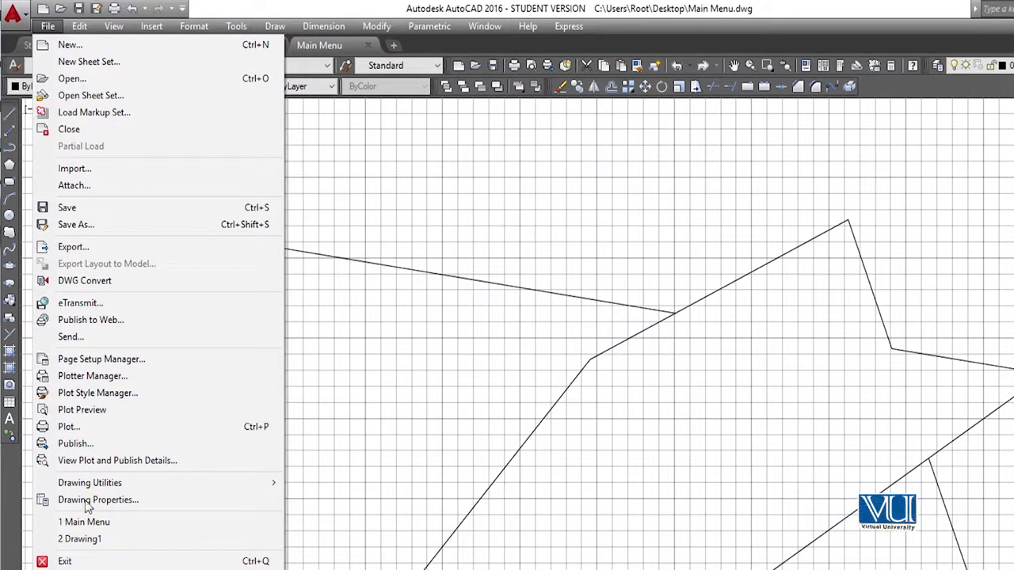
- Try picking and crossing-window selecting the long sloped line at the upper left
click(48, 26)
click(114, 27)
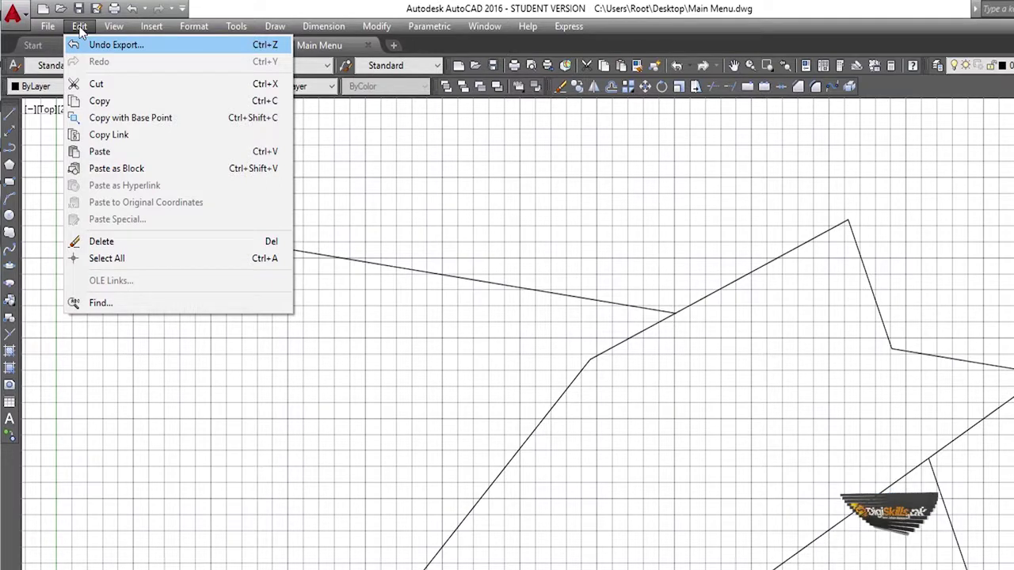
click(481, 282)
click(362, 344)
key(Escape)
key(Escape)
click(455, 219)
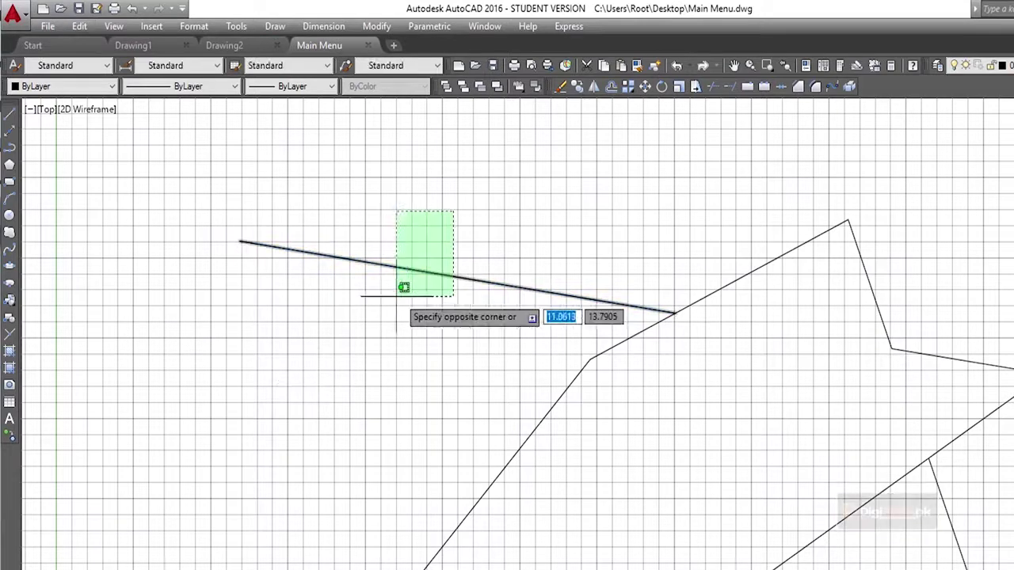
click(353, 293)
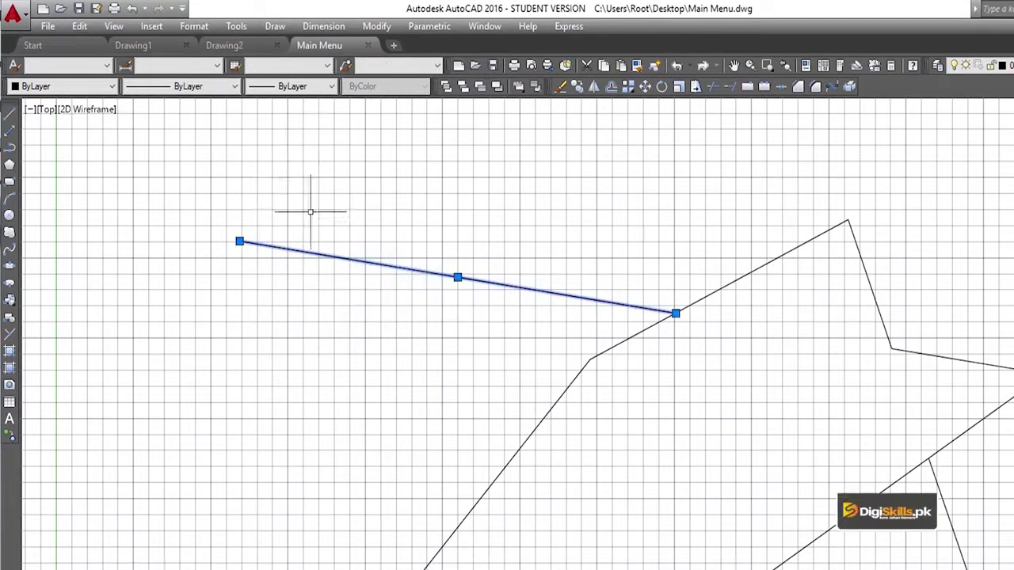
key(Escape)
click(525, 203)
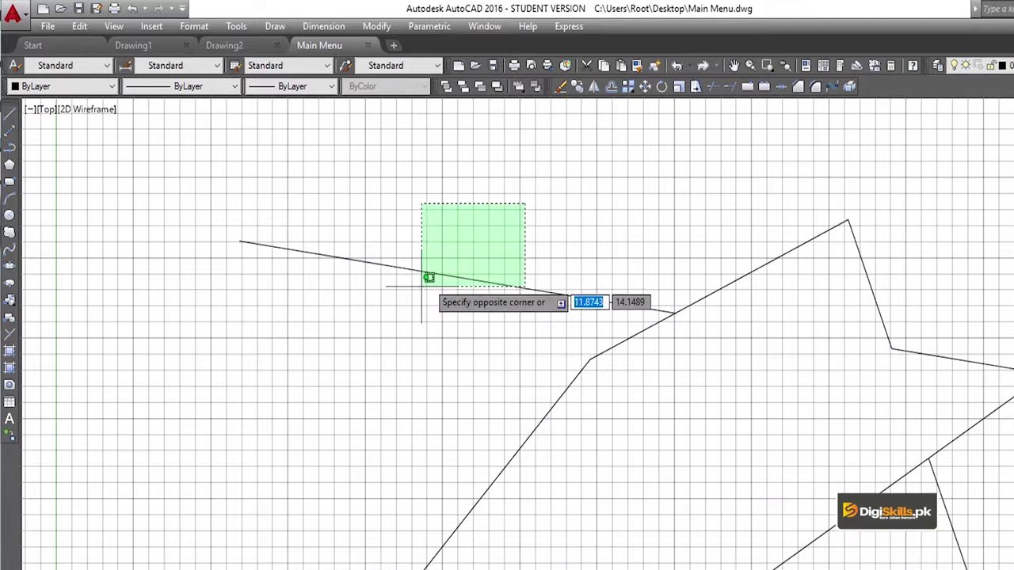
click(407, 329)
key(Escape)
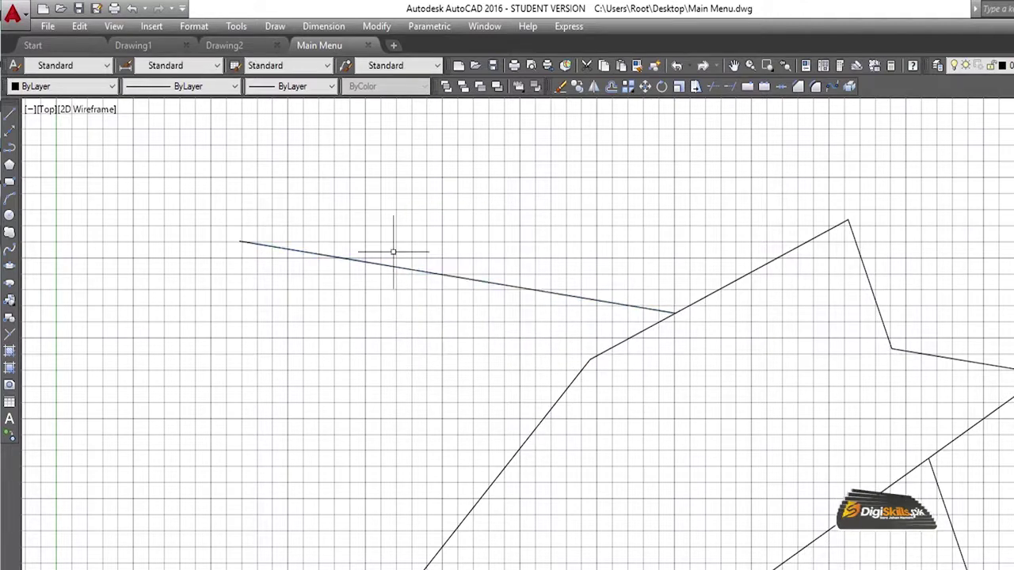
- Cut the long sloped upper-left line out of the drawing with Edit > Cut
click(151, 26)
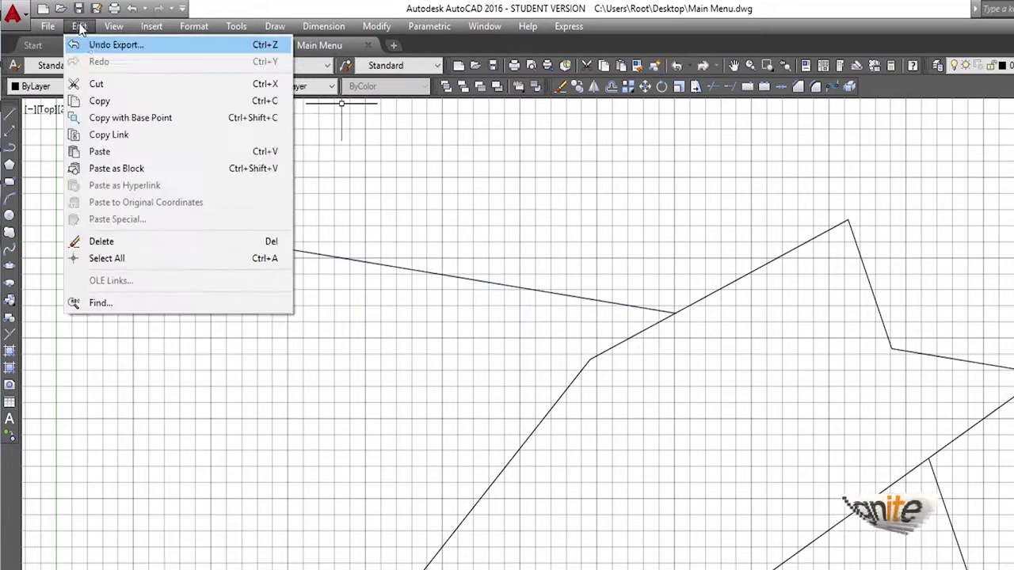
click(87, 83)
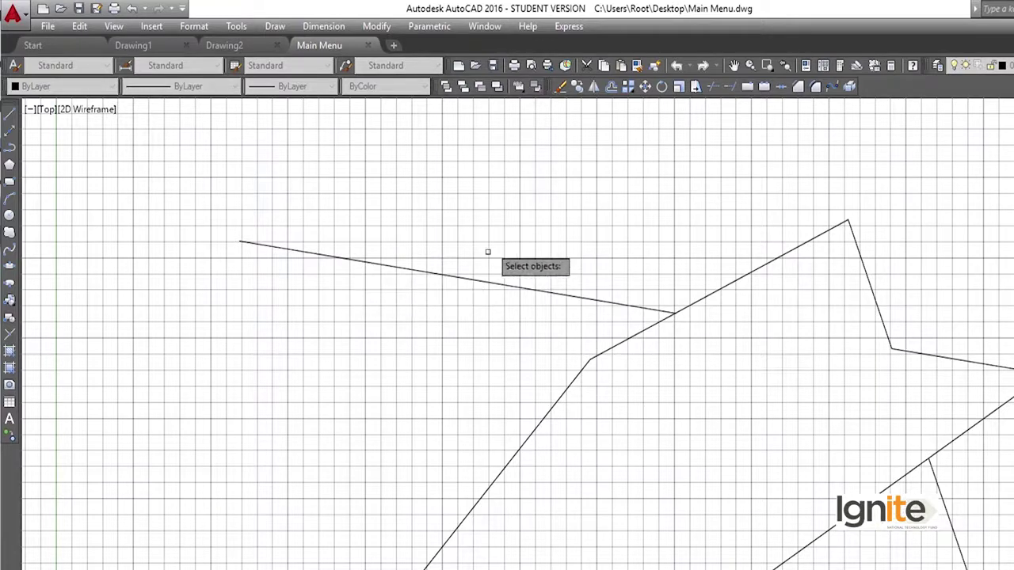
click(482, 281)
click(495, 264)
click(433, 271)
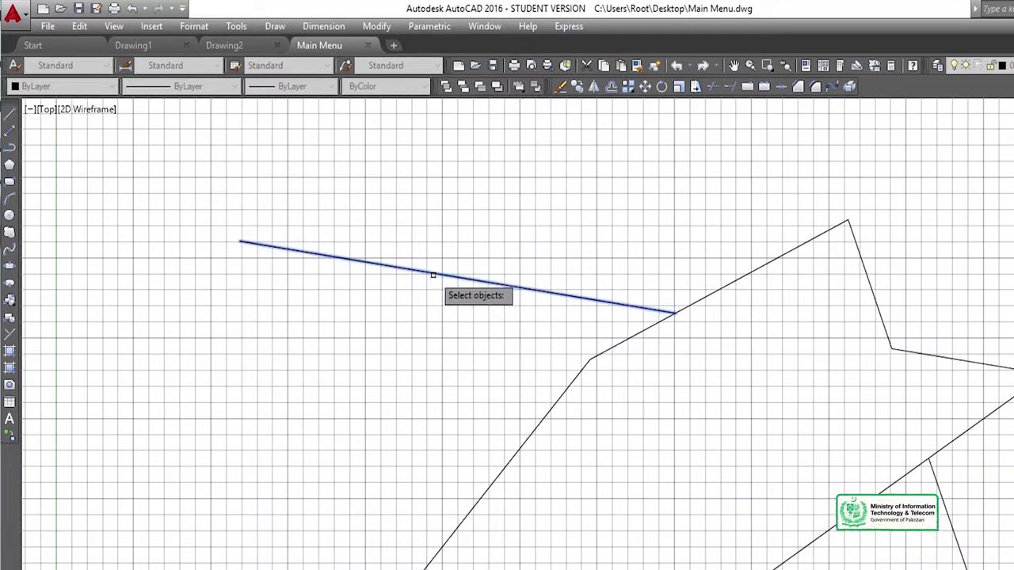
key(Return)
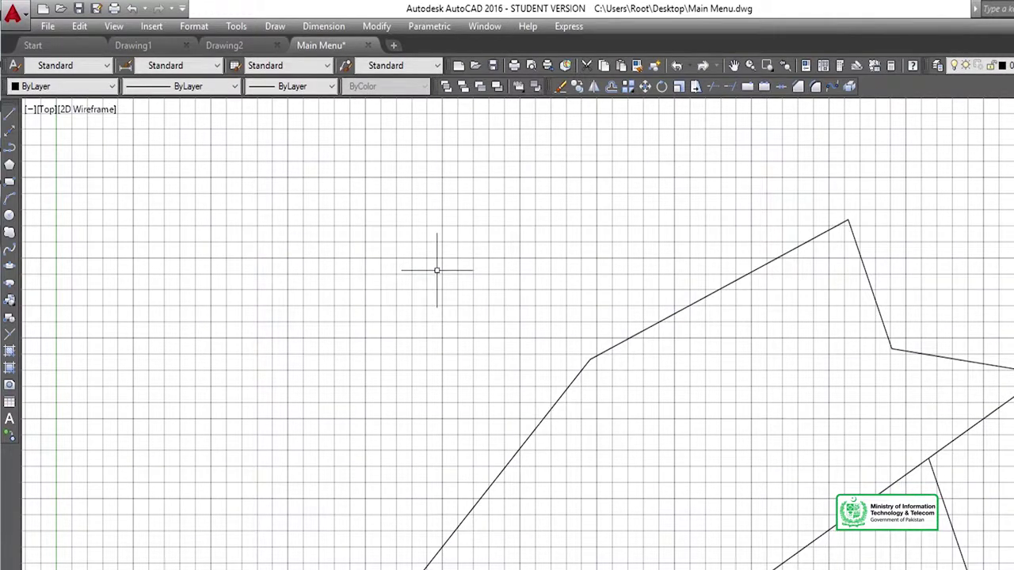
- Delete the sloped edge rising to the top peak, then bring up the Edit menu
click(758, 273)
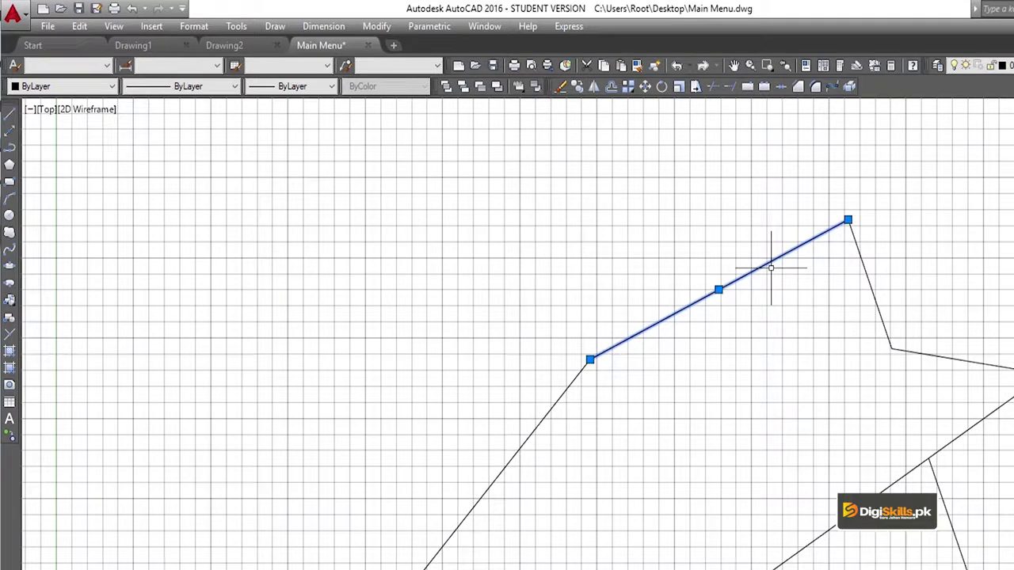
key(Delete)
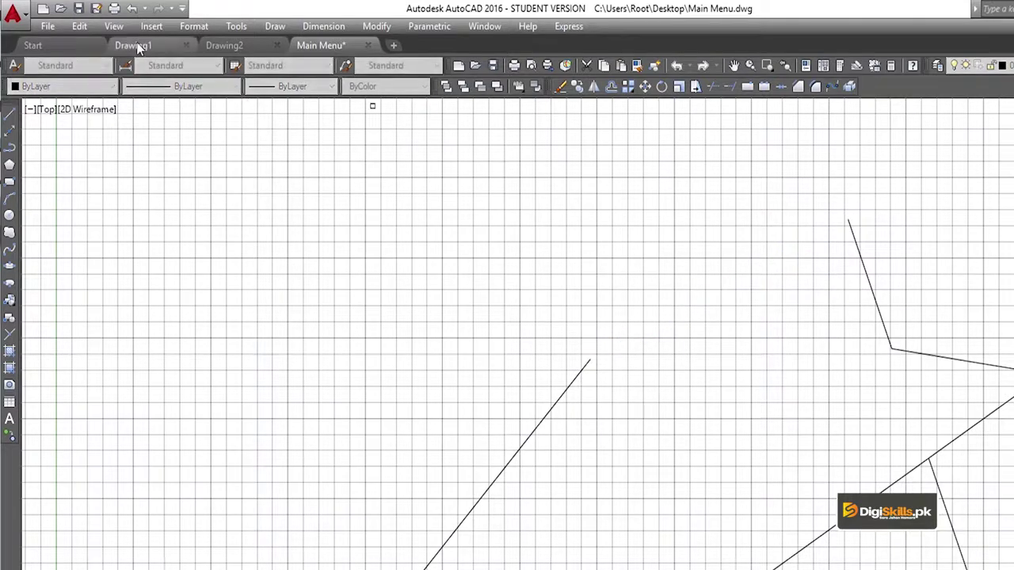
click(87, 29)
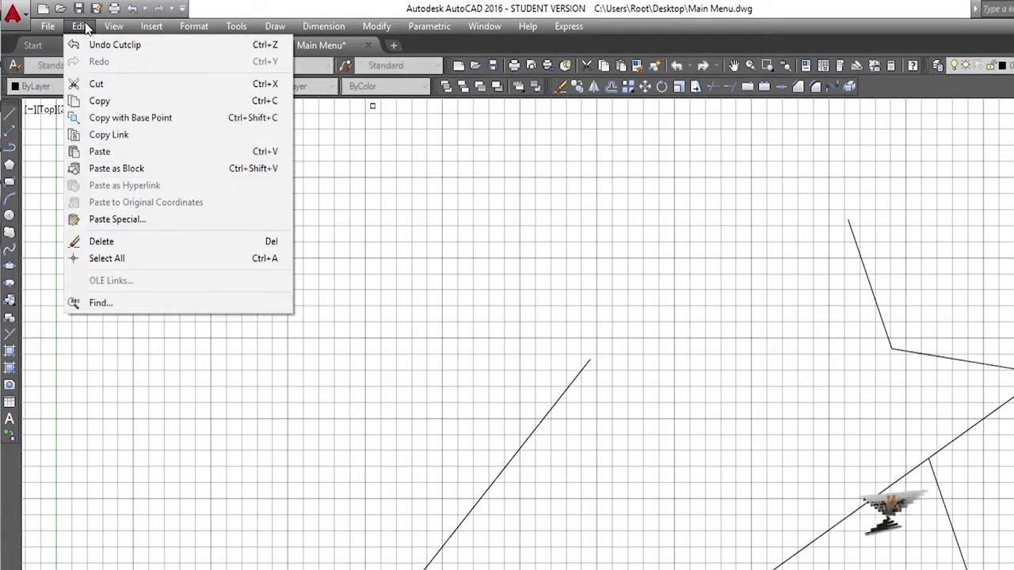
- Crossing-select the short steep line below the right peak and copy it with Edit > Copy
click(649, 368)
click(662, 354)
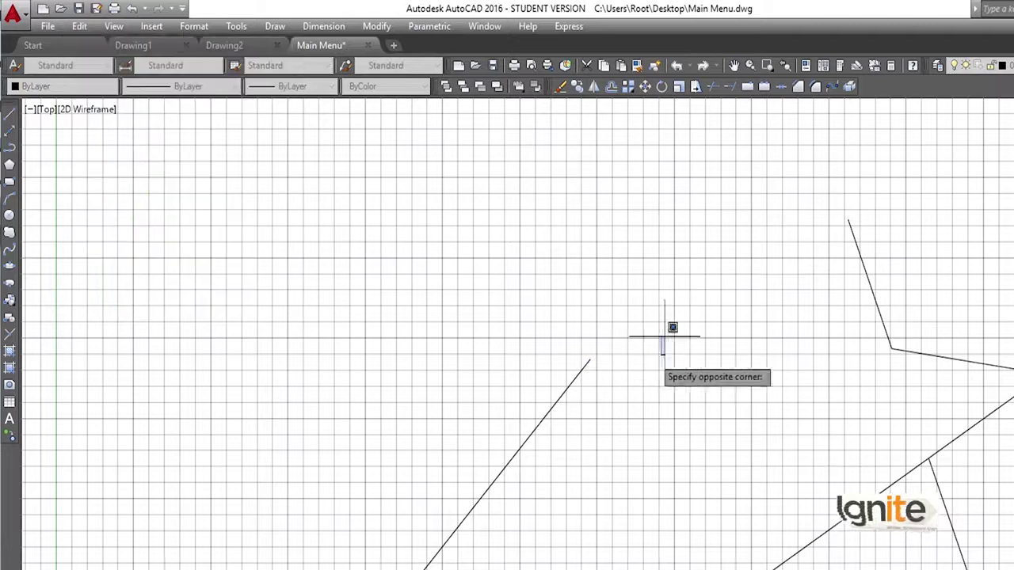
click(1012, 212)
click(956, 230)
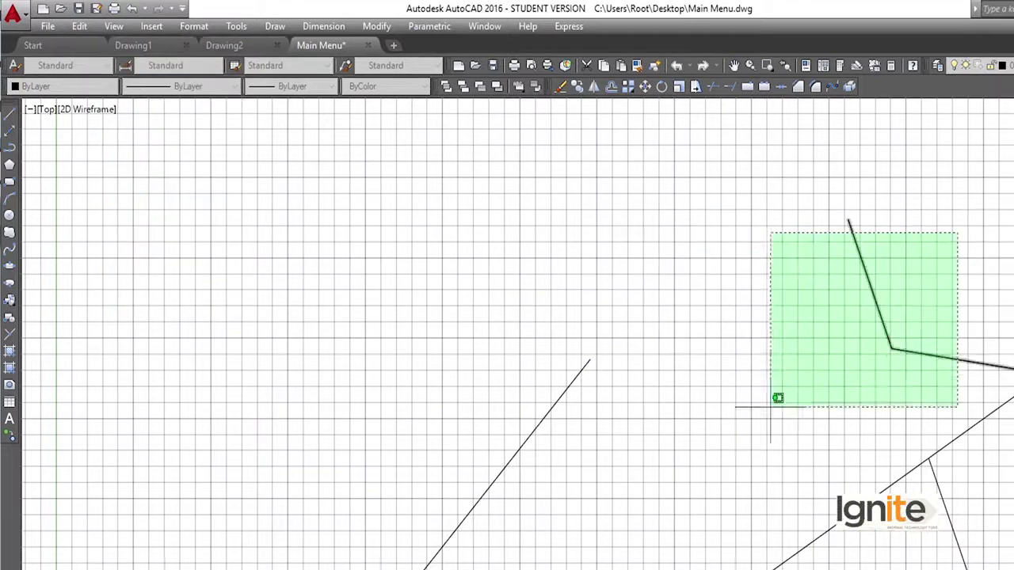
click(814, 277)
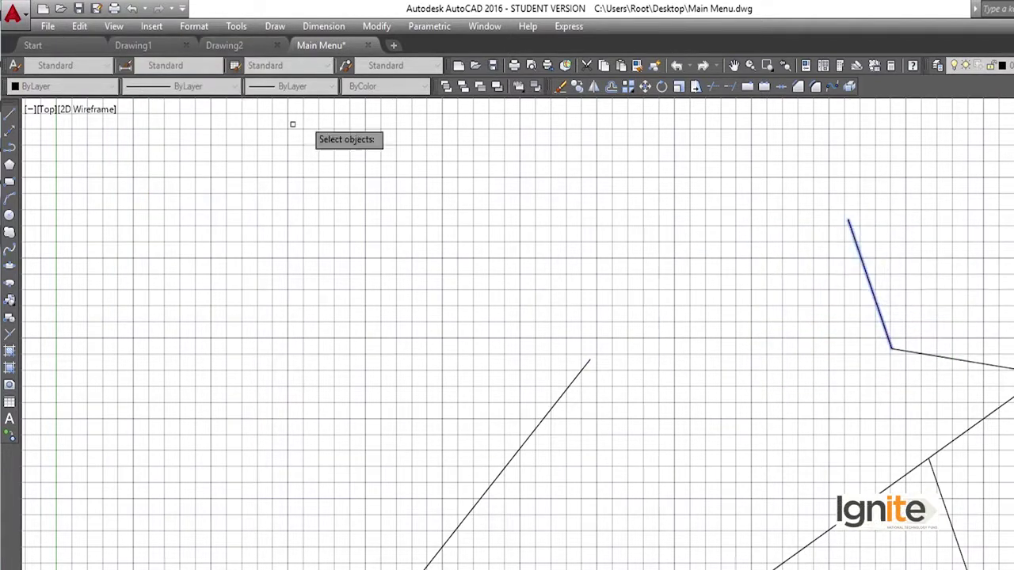
click(80, 26)
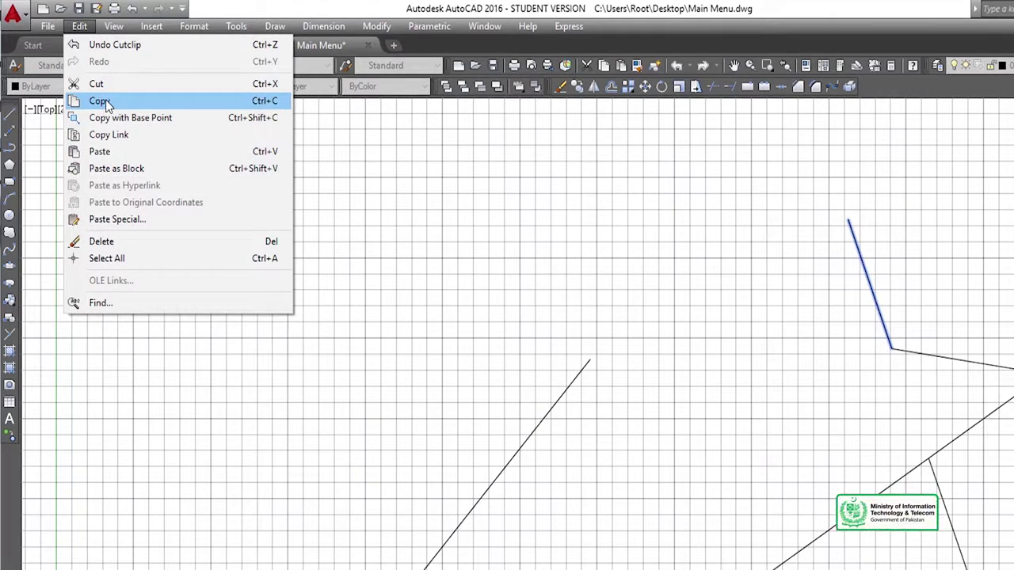
click(111, 104)
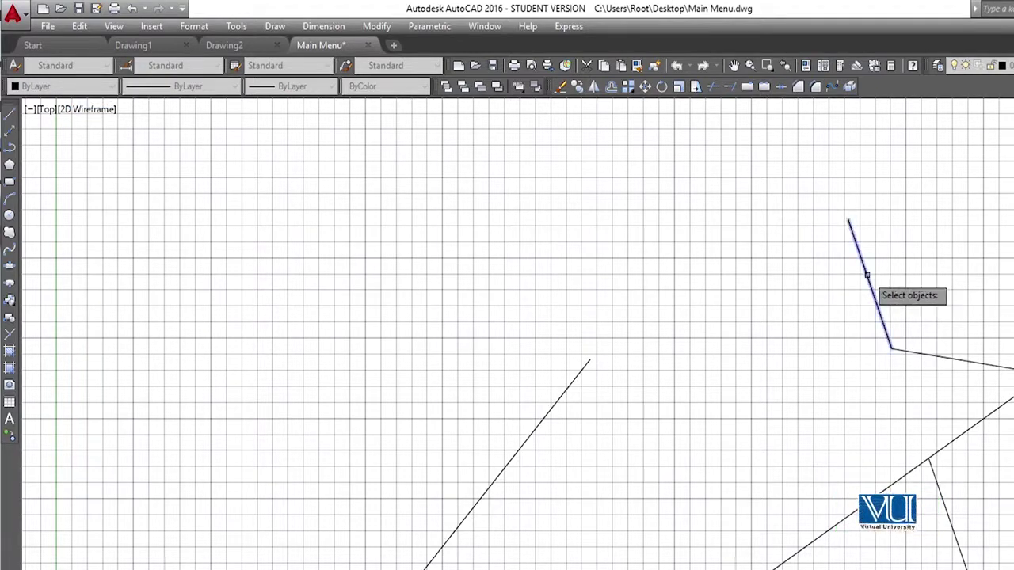
key(Escape)
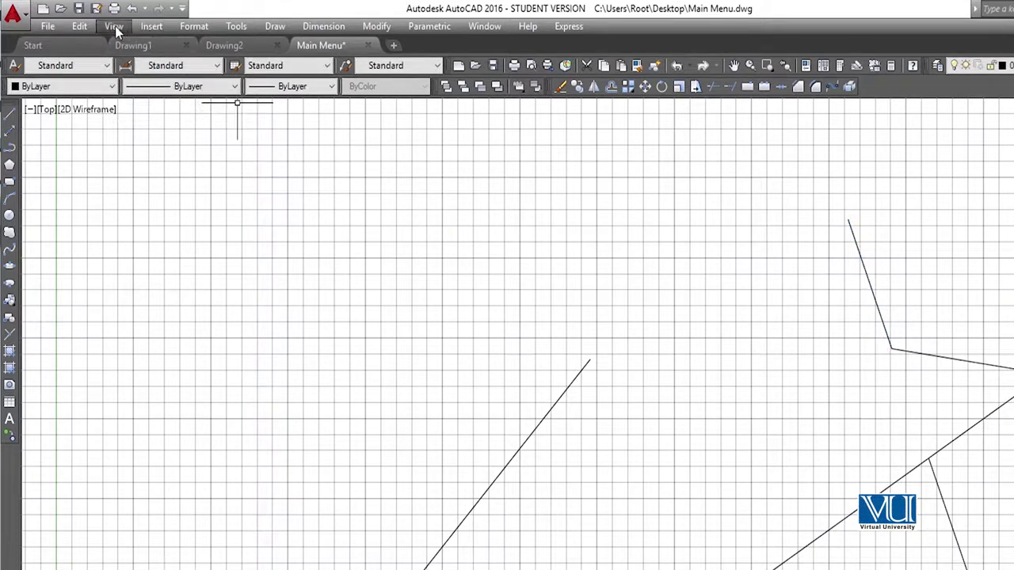
- Paste the copied steep line into the empty area left of the shape
click(85, 26)
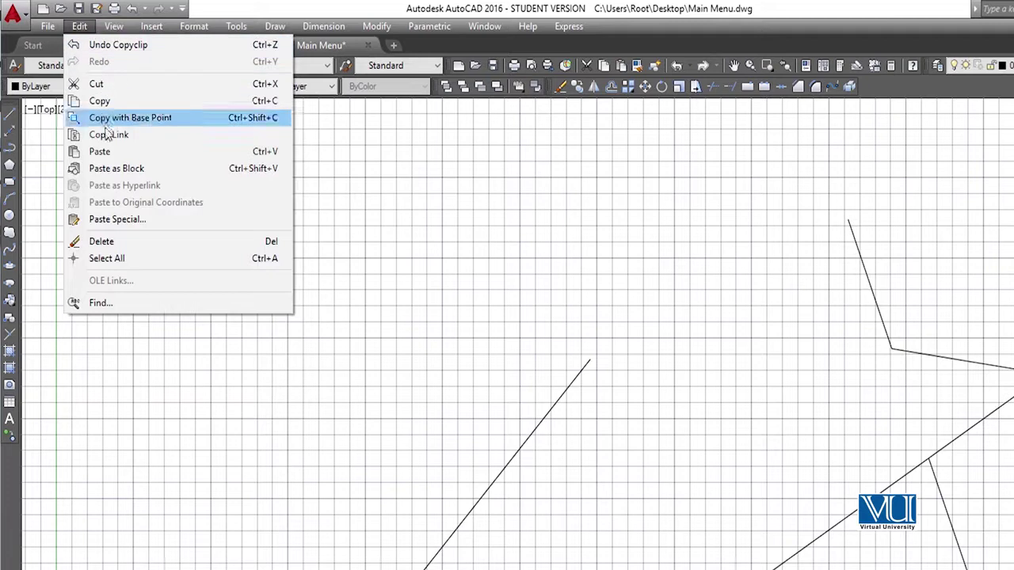
click(103, 153)
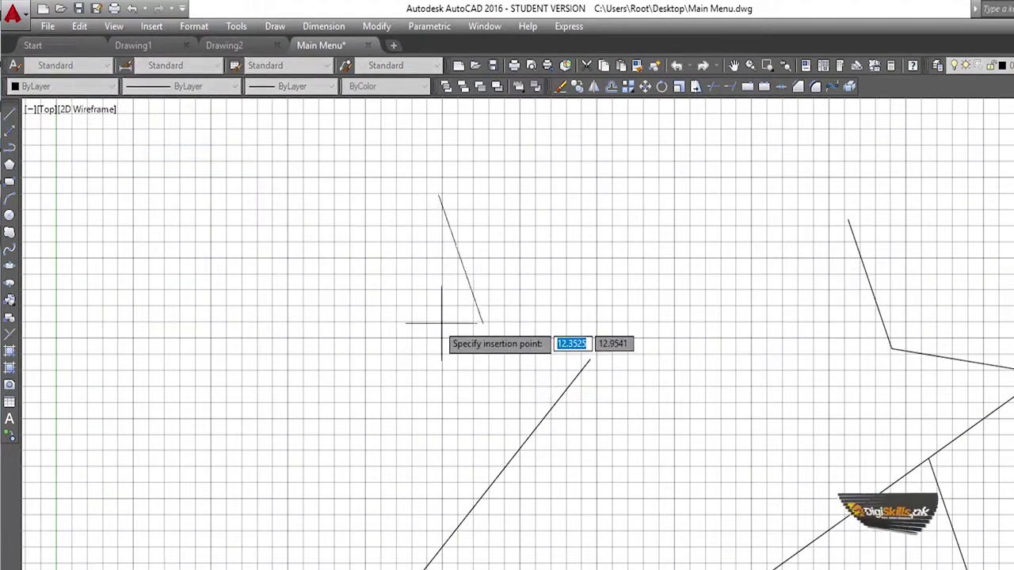
key(Escape)
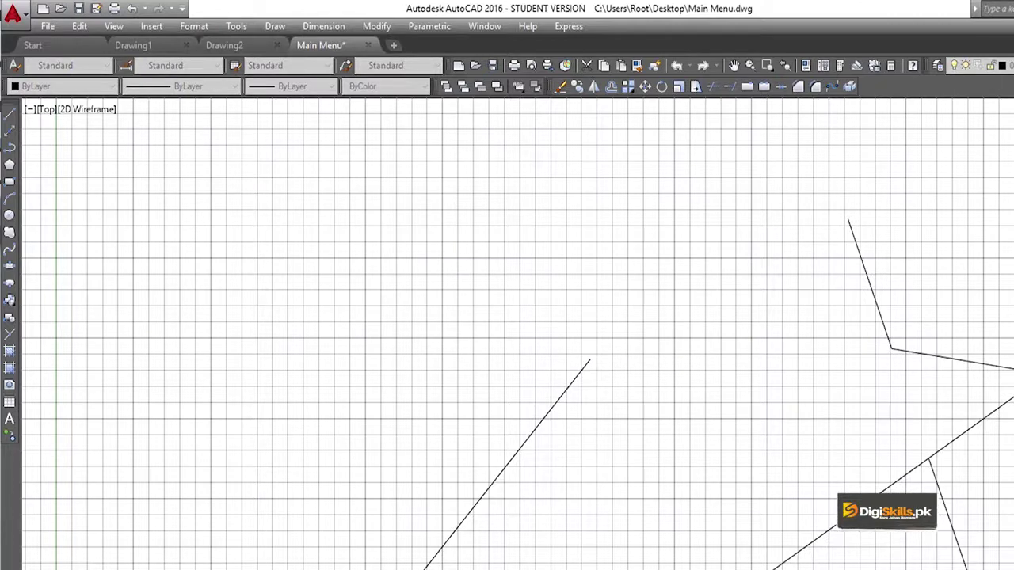
click(284, 404)
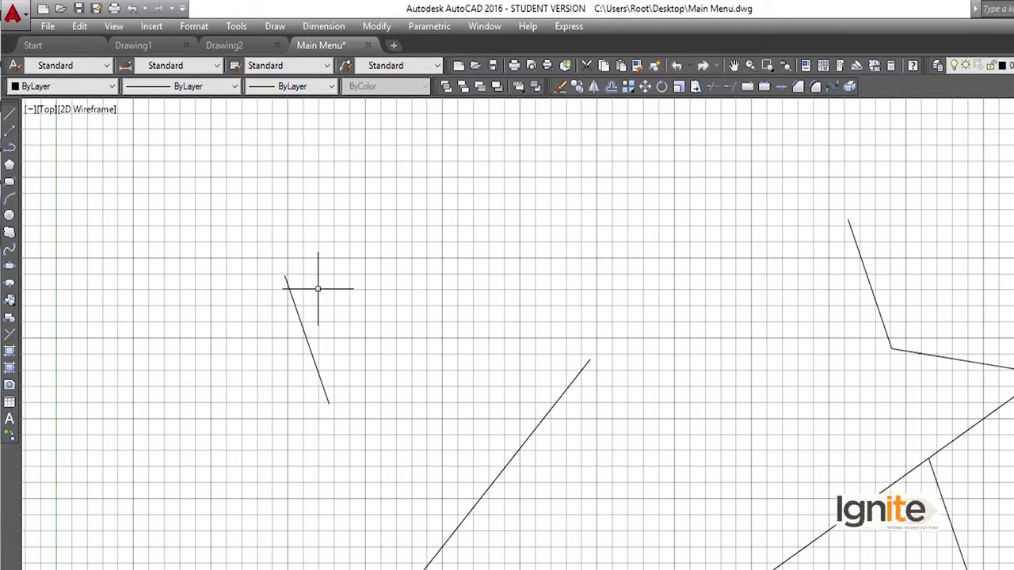
- Paste a second copy of the steep line higher up near the drawing's middle
click(316, 346)
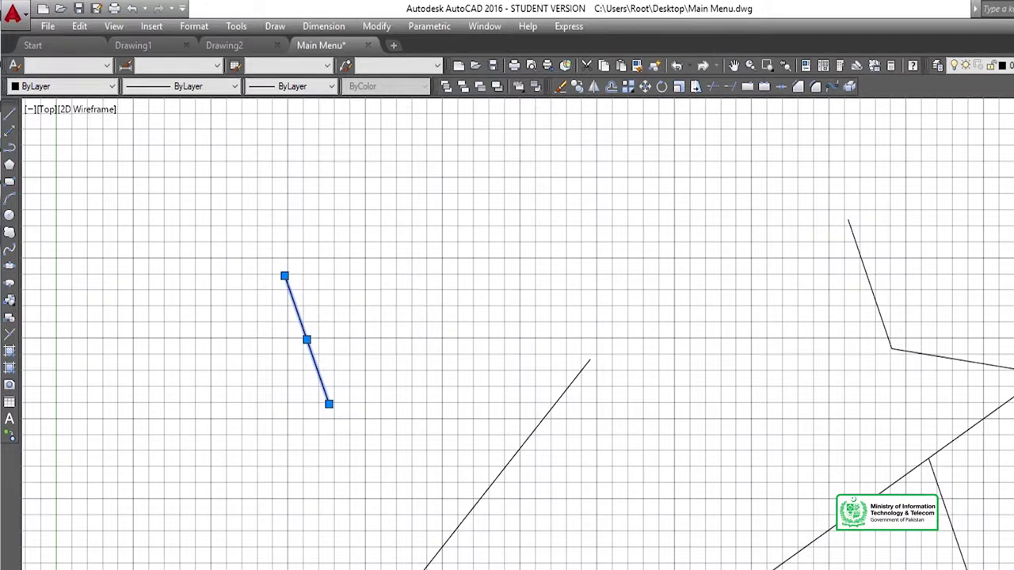
key(ctrl+v)
click(457, 325)
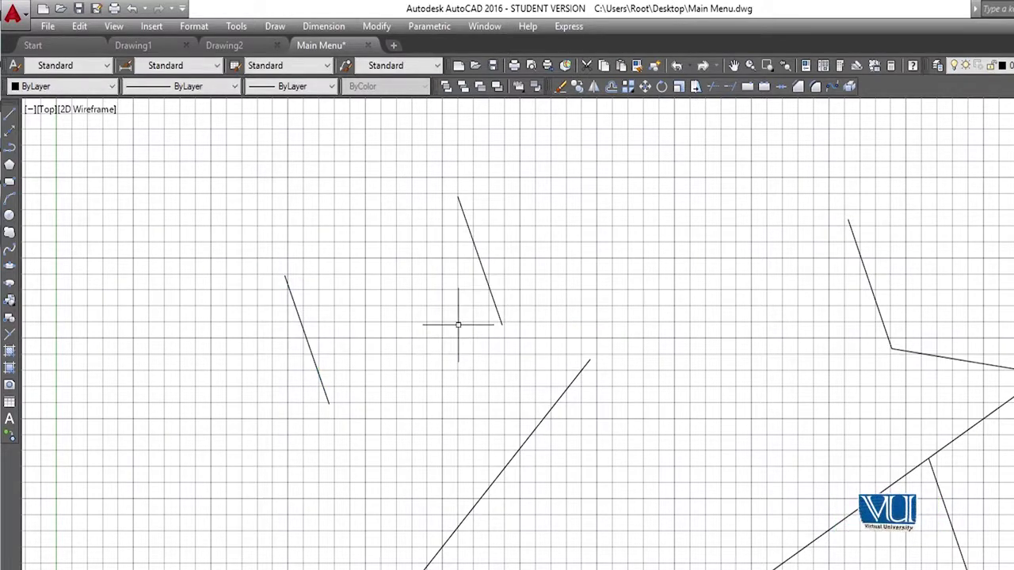
- Show the View menu's Zoom, Pan, Orbit and Visual Styles commands
click(109, 29)
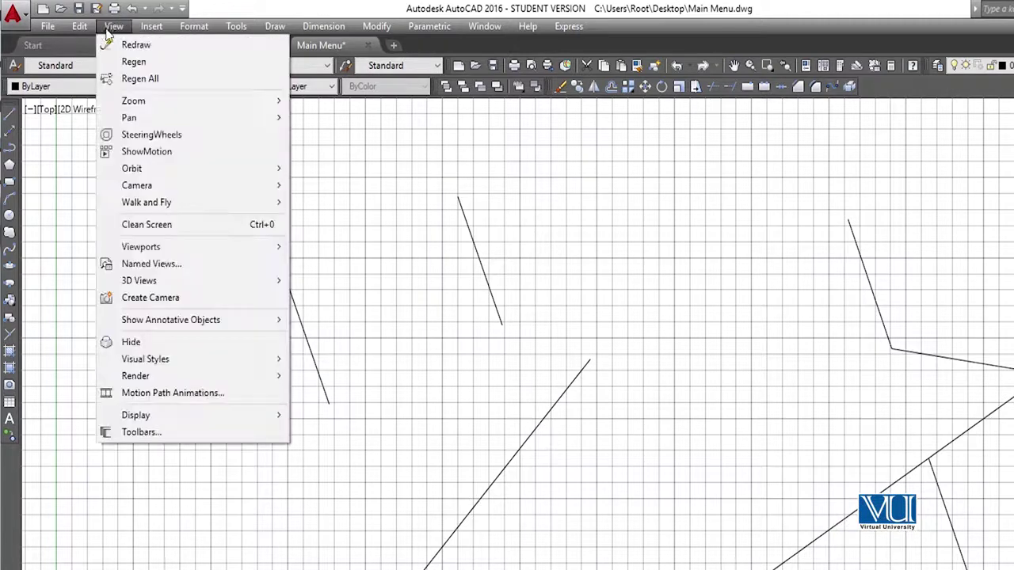